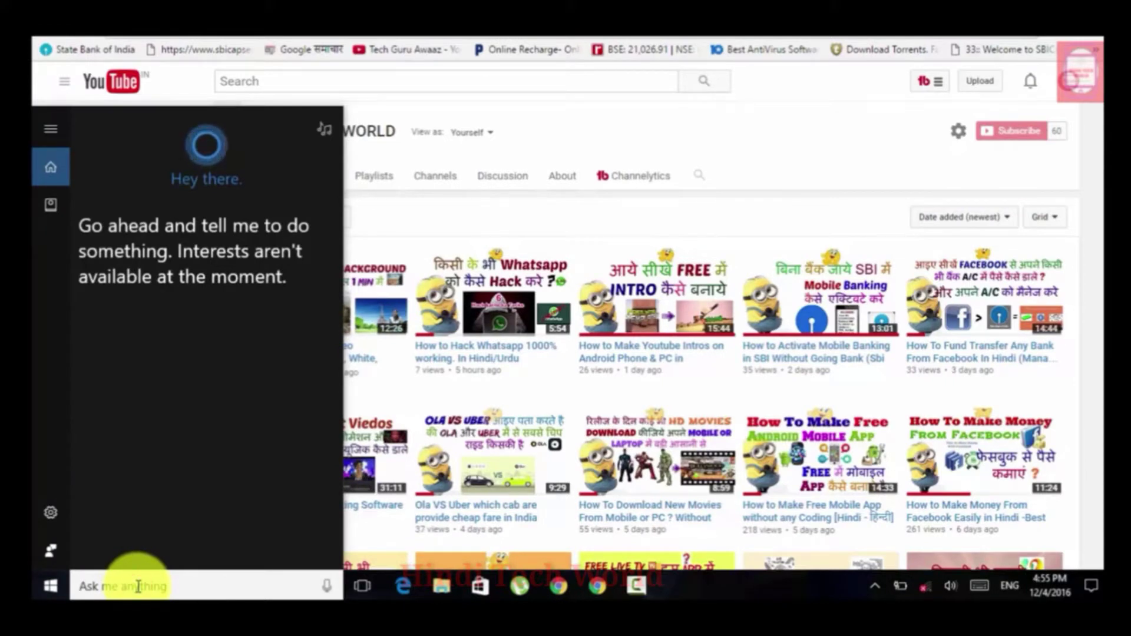
Step: Find the Run desktop app and use it to launch msconfig
{"action": "type", "text": "RUN"}
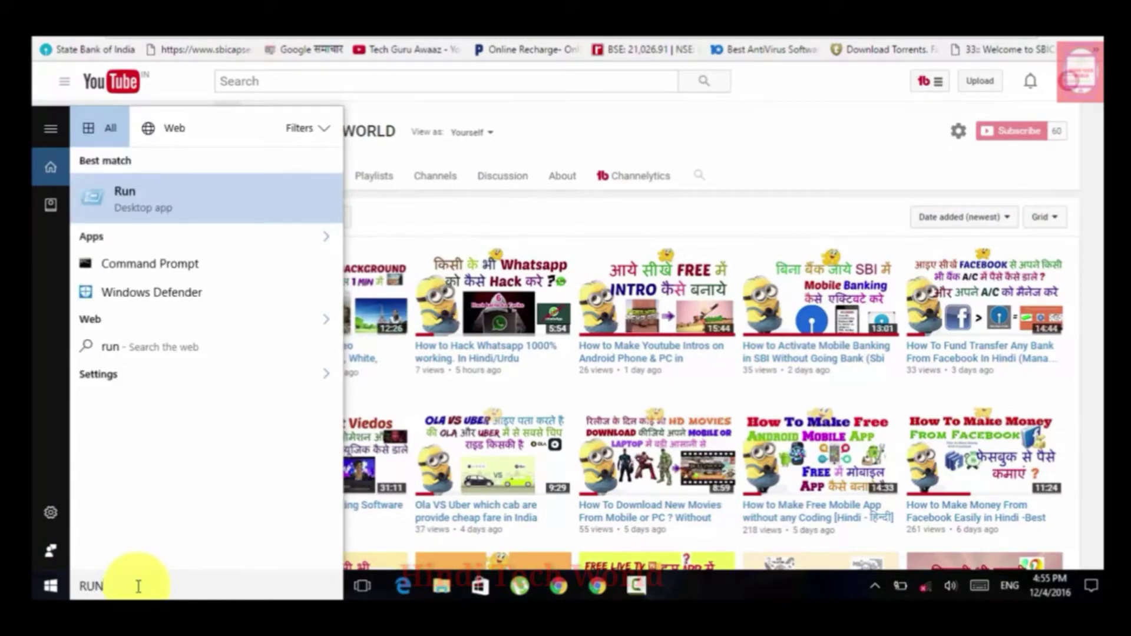
{"action": "left_click", "coordinate": [183, 211]}
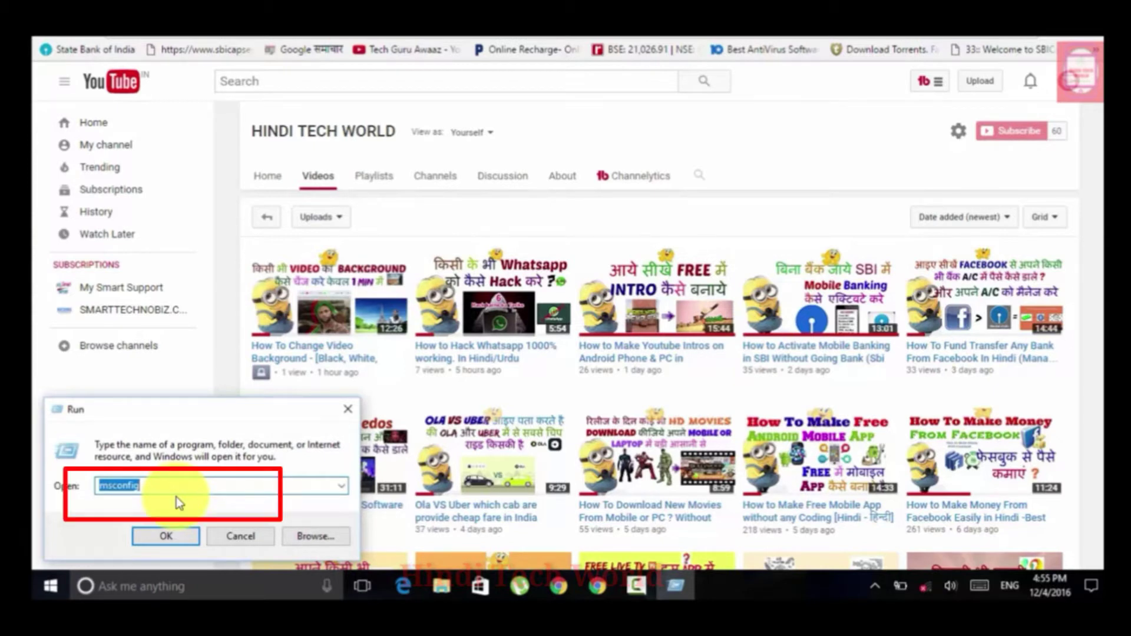
{"action": "left_click", "coordinate": [180, 537]}
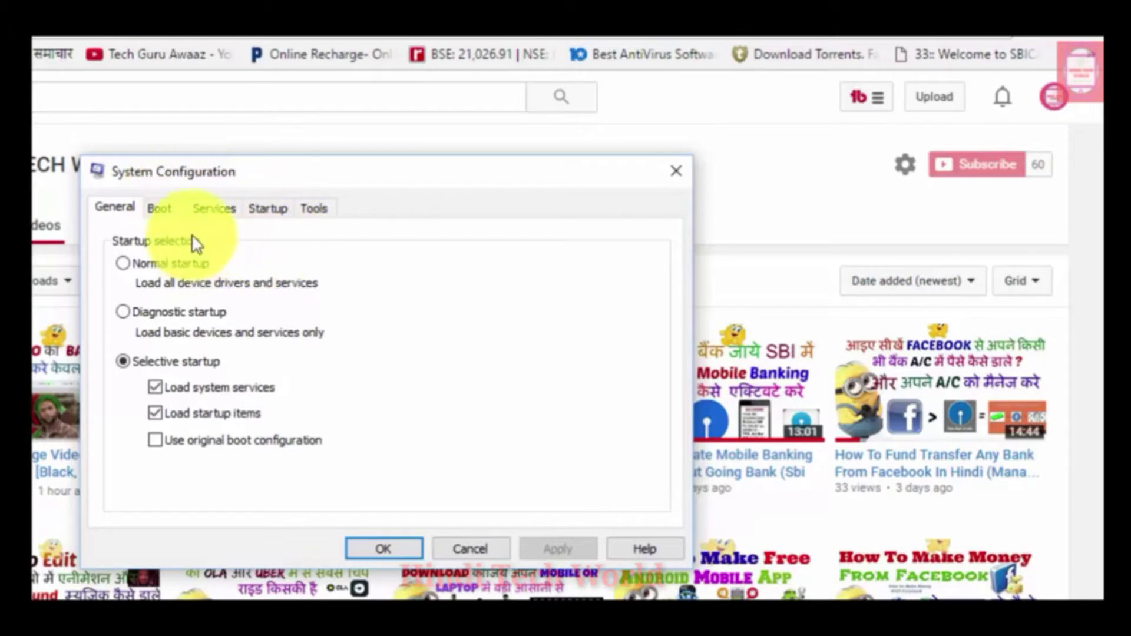
Step: Enable the No GUI boot option for the Windows 10 boot entry in System Configuration
{"action": "left_click", "coordinate": [164, 211]}
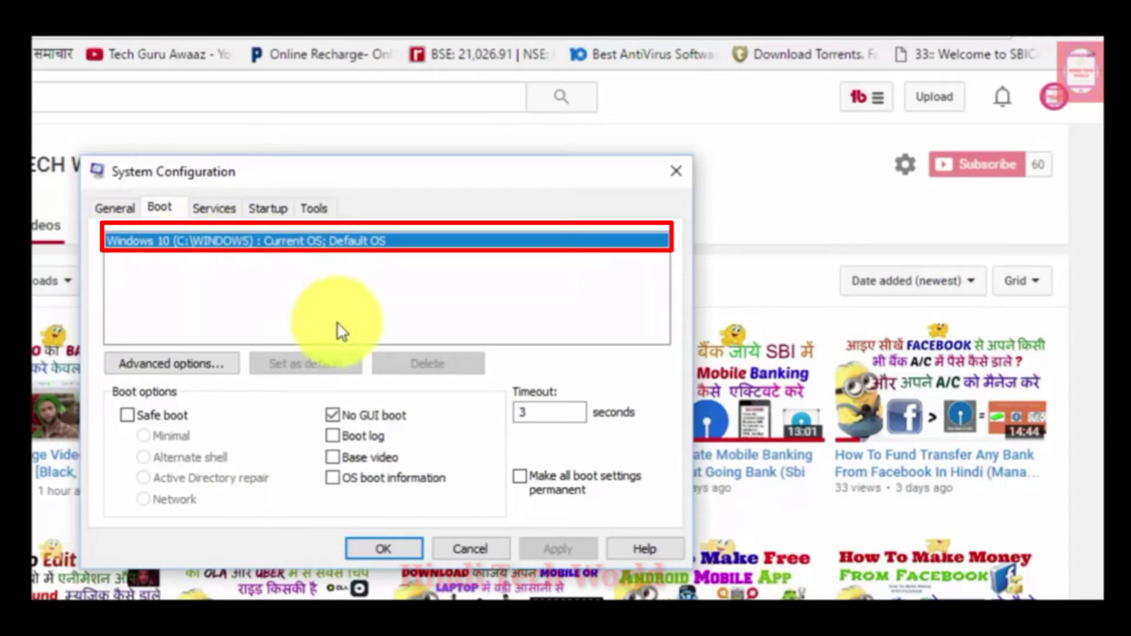
{"action": "left_click", "coordinate": [331, 414]}
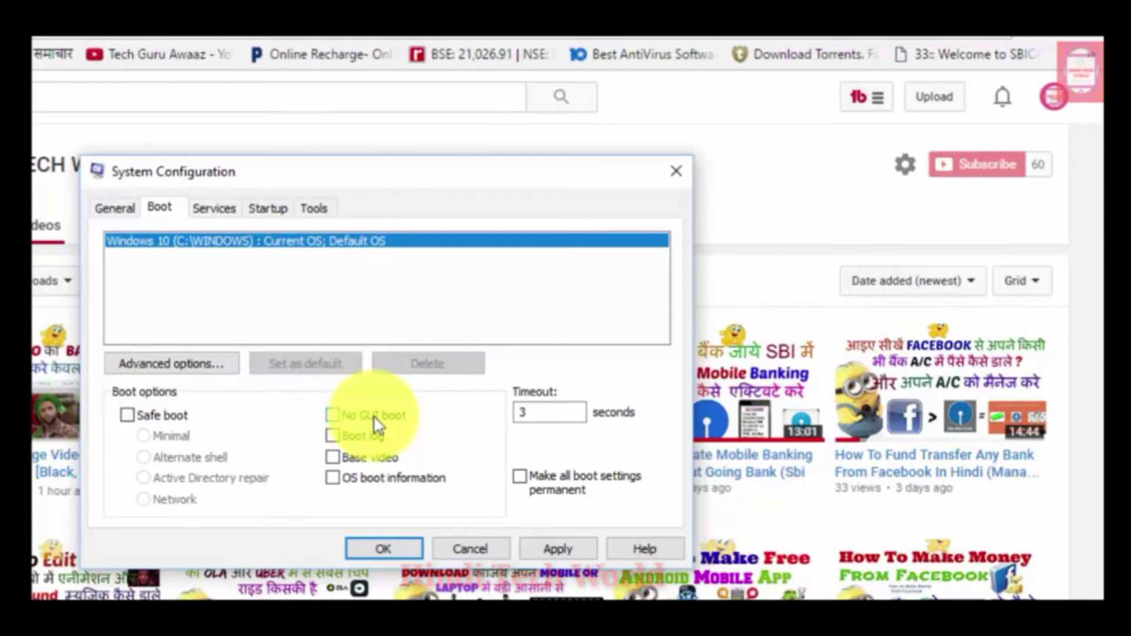
{"action": "left_click", "coordinate": [333, 415]}
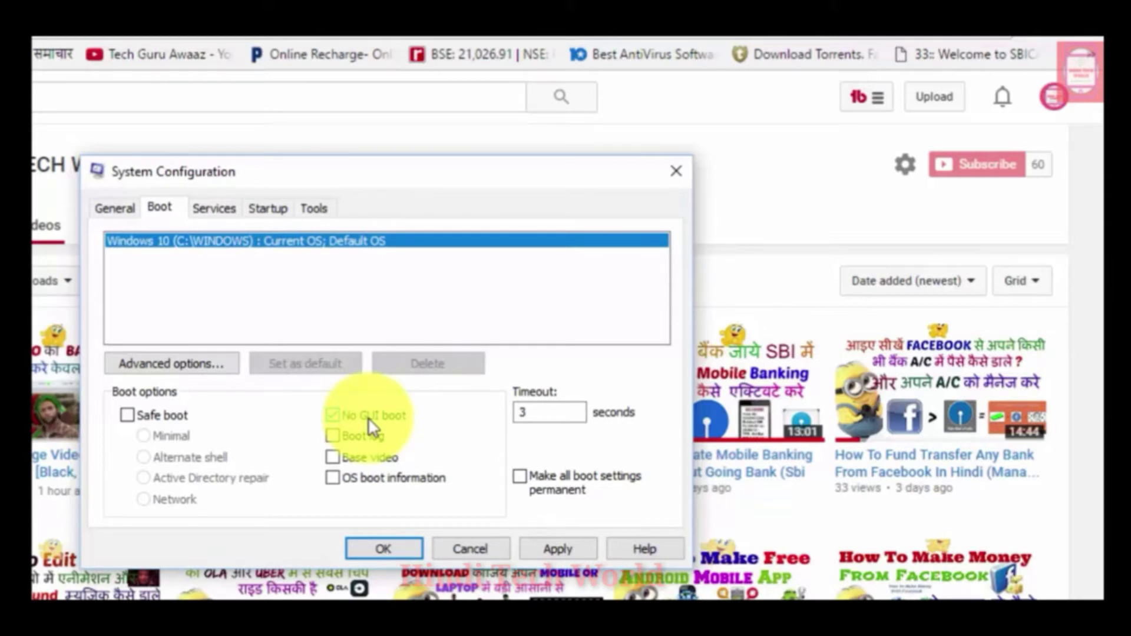
{"action": "left_click", "coordinate": [333, 415]}
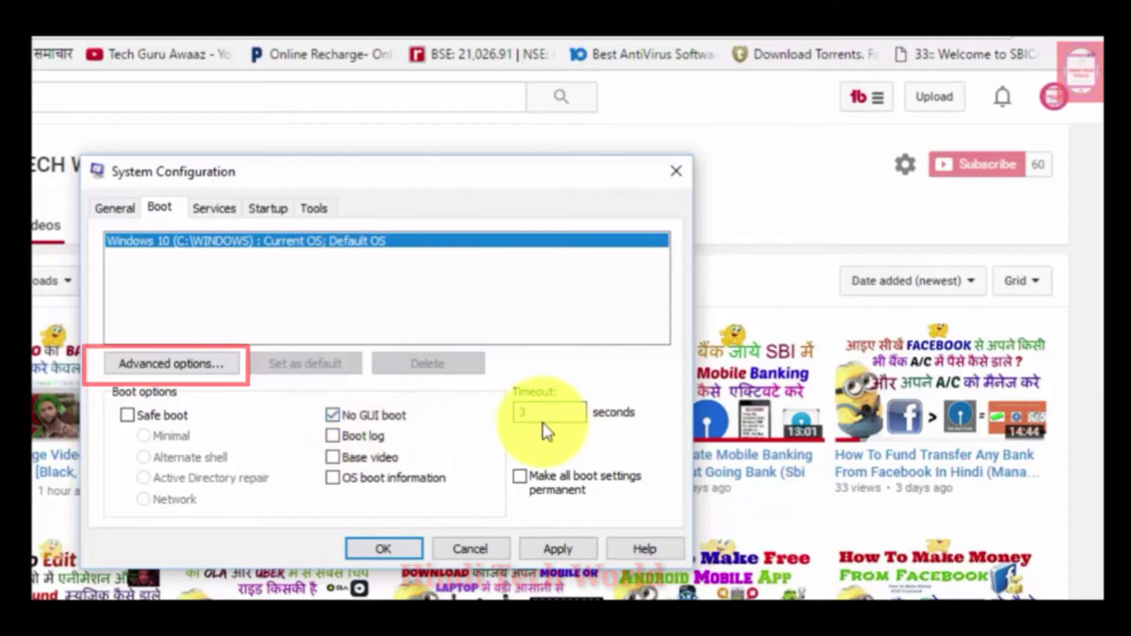
Step: Set the advanced boot options to 4 processors and a maximum memory of 4096, and confirm them
{"action": "left_click", "coordinate": [187, 363]}
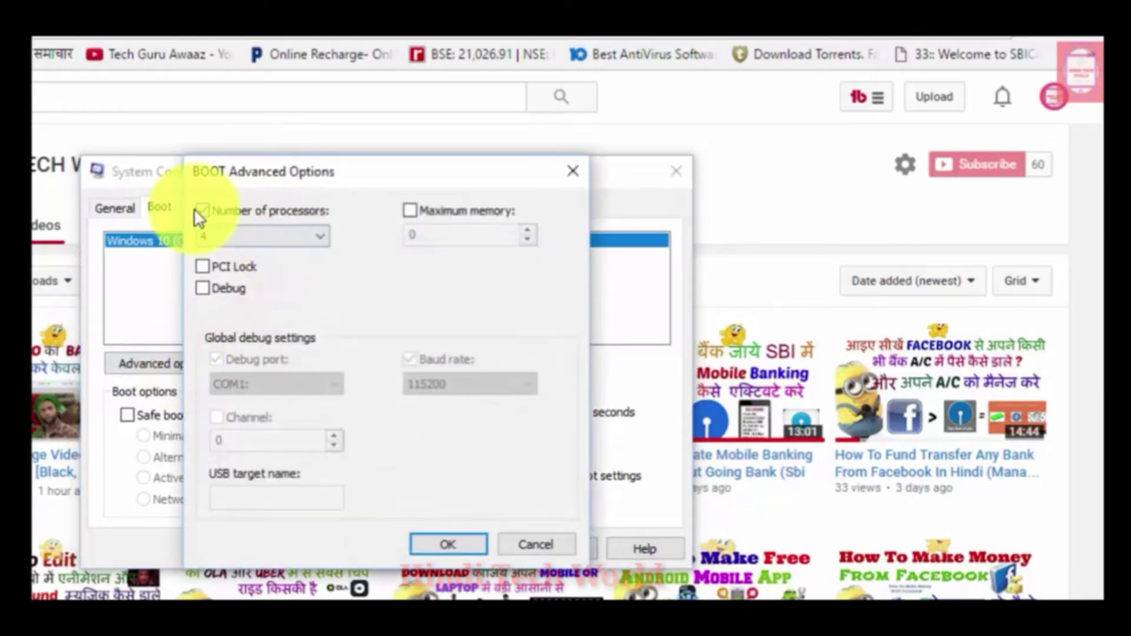
{"action": "left_click", "coordinate": [202, 211]}
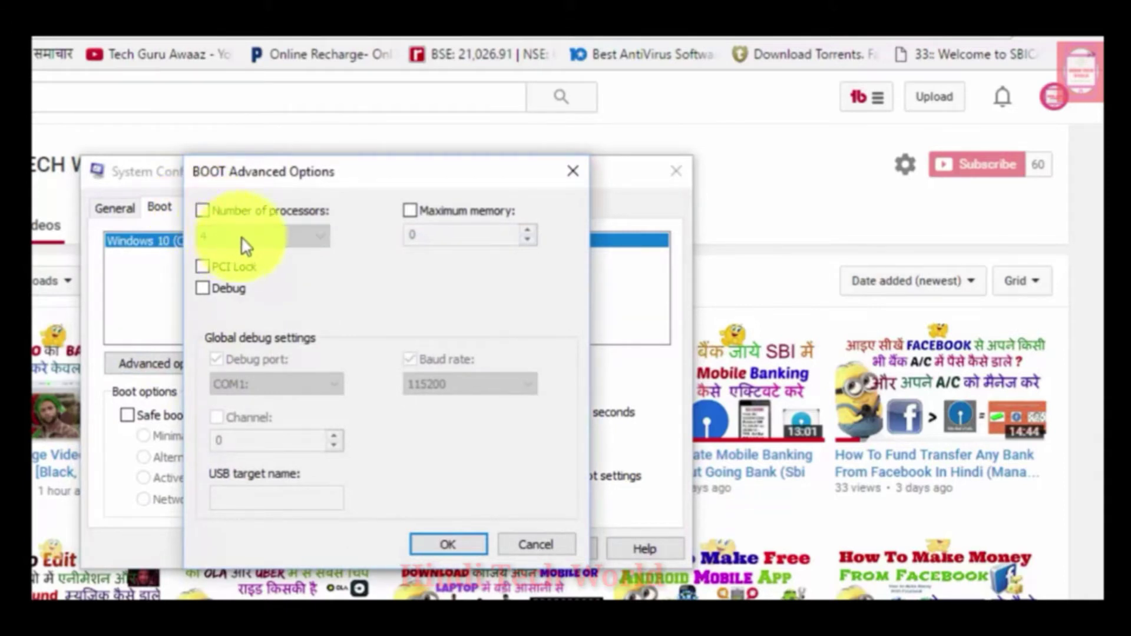
{"action": "left_click", "coordinate": [204, 211]}
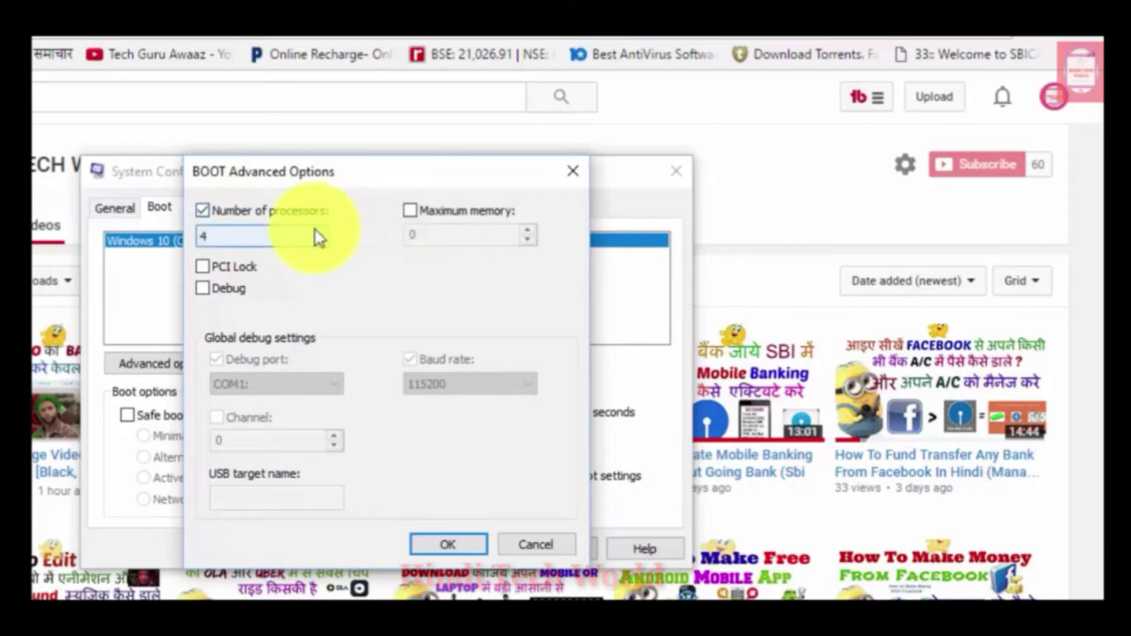
{"action": "left_click", "coordinate": [277, 235]}
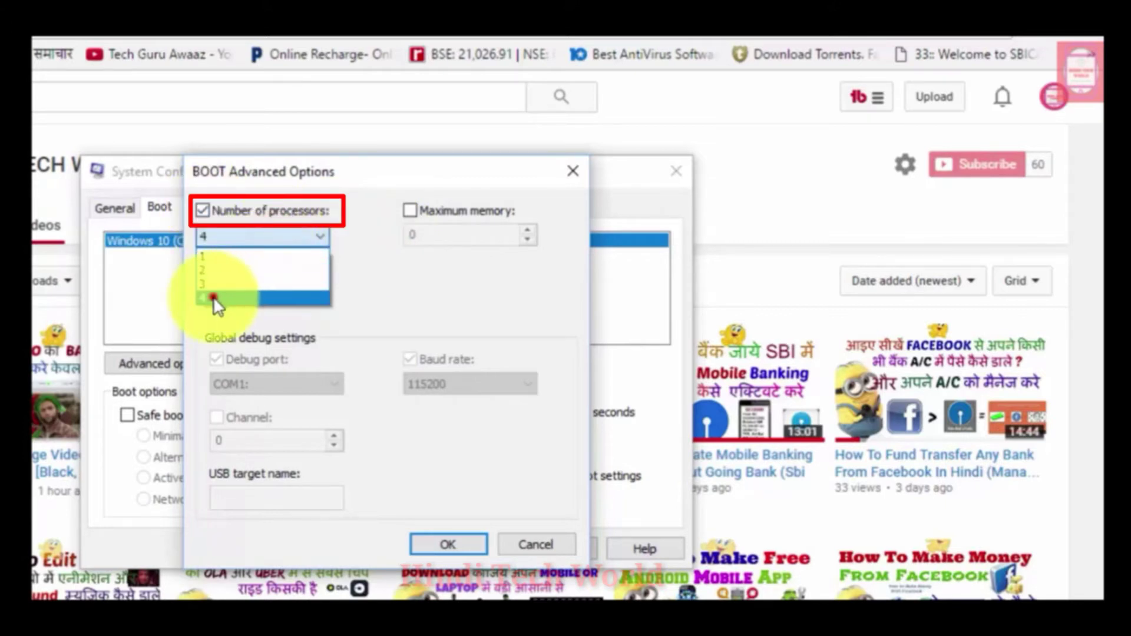
{"action": "left_click", "coordinate": [215, 299]}
{"action": "left_click", "coordinate": [253, 236]}
{"action": "left_click", "coordinate": [232, 255]}
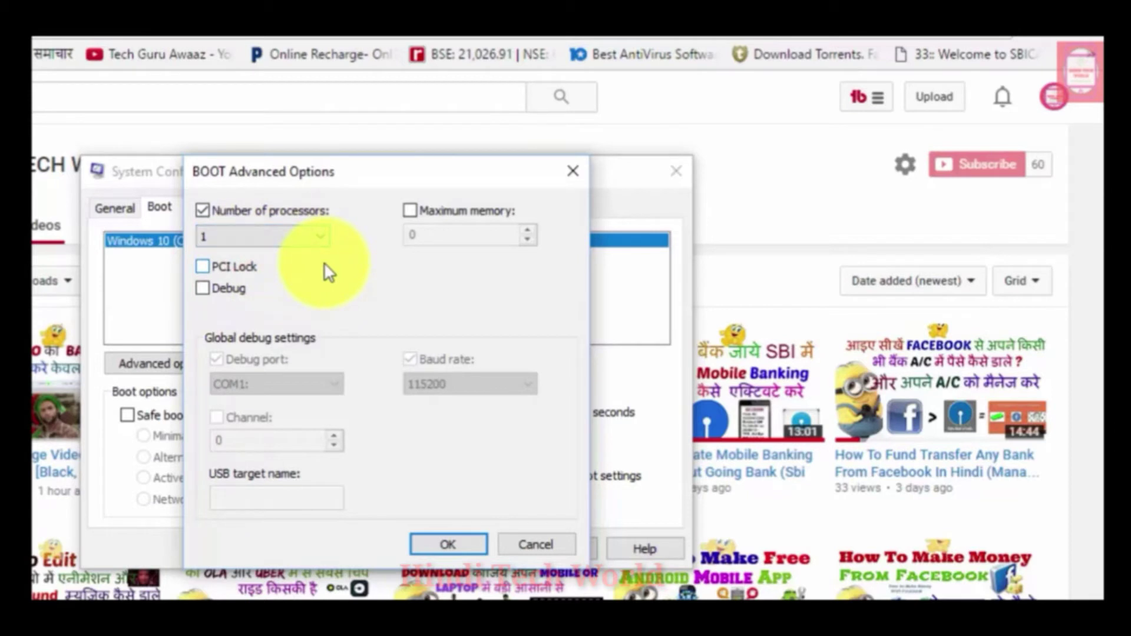
{"action": "left_click", "coordinate": [308, 235]}
{"action": "left_click", "coordinate": [266, 294]}
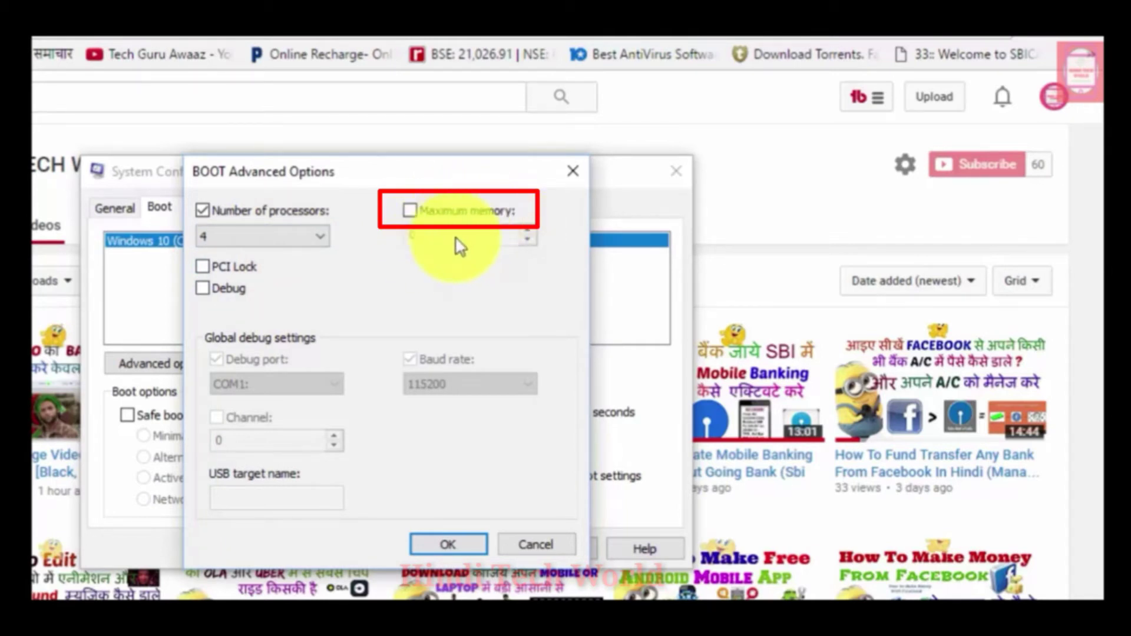
{"action": "left_click", "coordinate": [409, 210]}
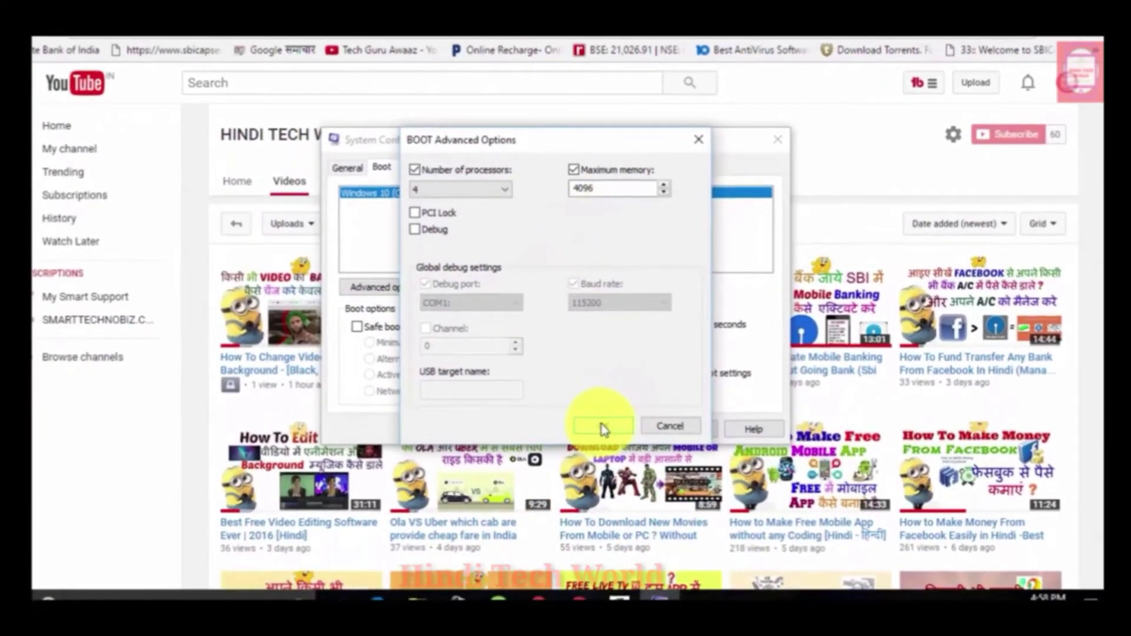
{"action": "left_click", "coordinate": [602, 426]}
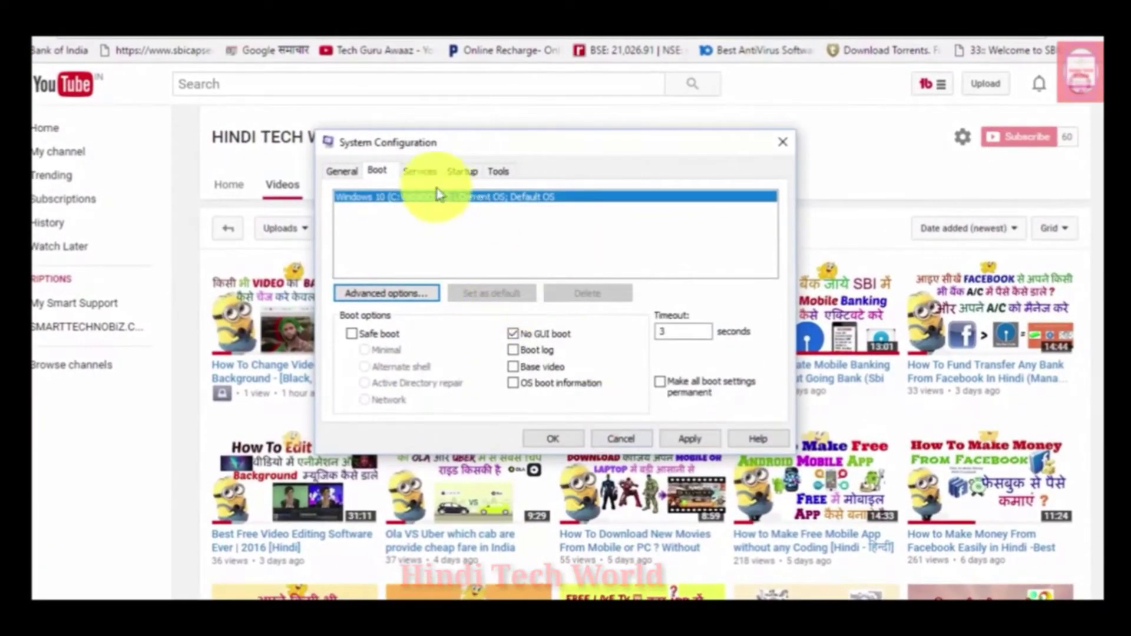
Step: Open Task Manager's startup item list from System Configuration and maximize its window
{"action": "left_click", "coordinate": [424, 172]}
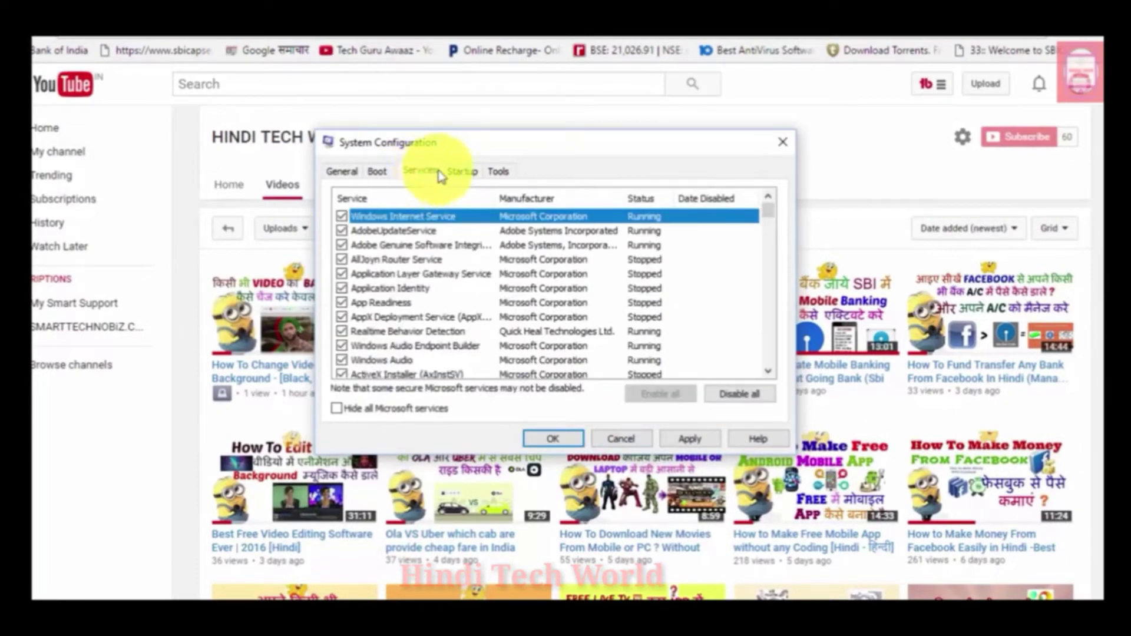
{"action": "left_click", "coordinate": [463, 173]}
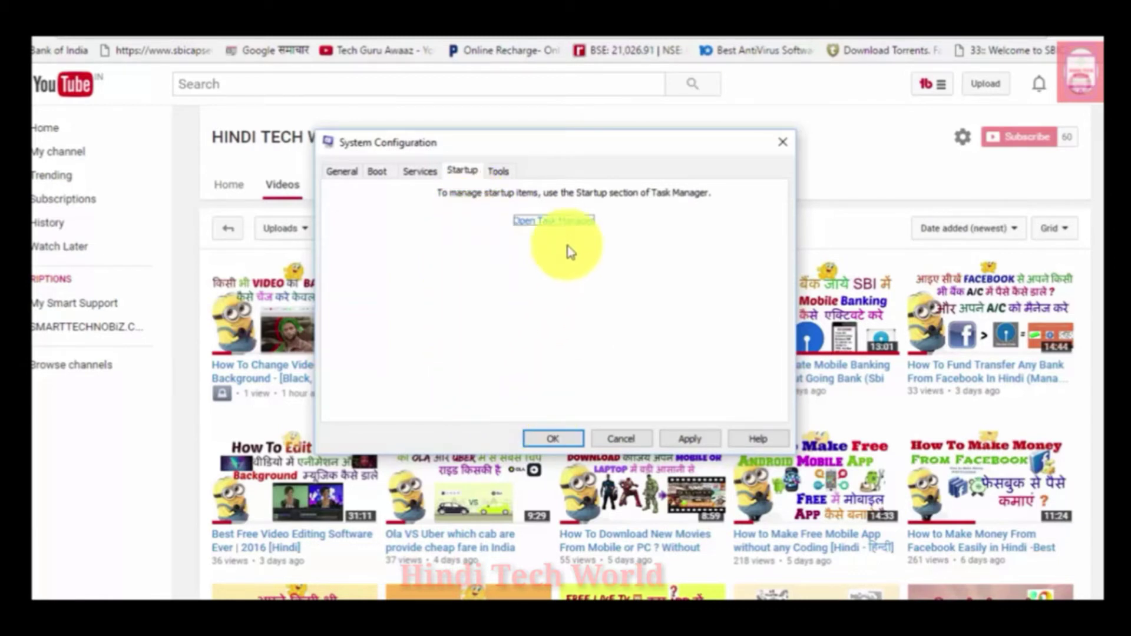
{"action": "left_click", "coordinate": [551, 222]}
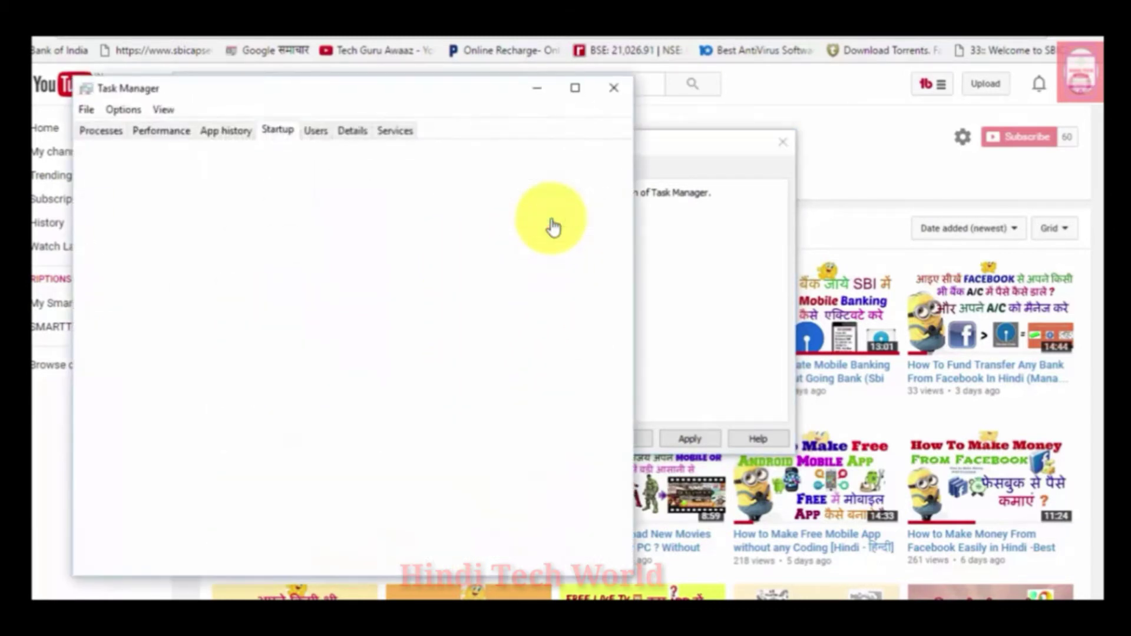
{"action": "double_click", "coordinate": [590, 90]}
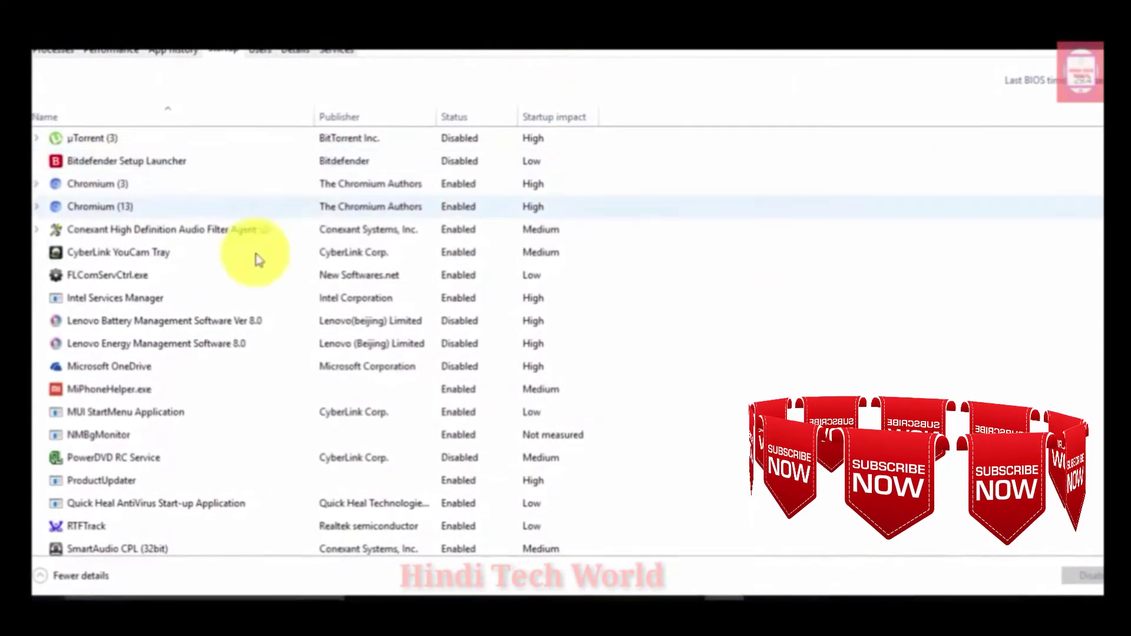
{"action": "left_click", "coordinate": [346, 325]}
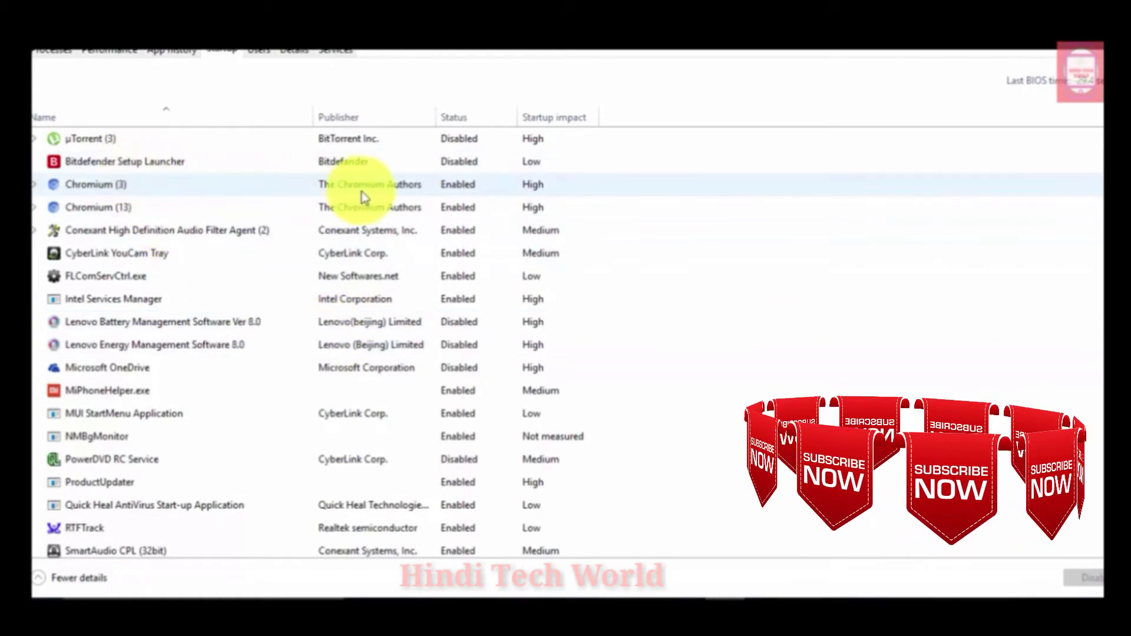
Step: Disable the startup items Chromium (3), Chromium (13) and MiPhoneHelper.exe
{"action": "left_click", "coordinate": [471, 185]}
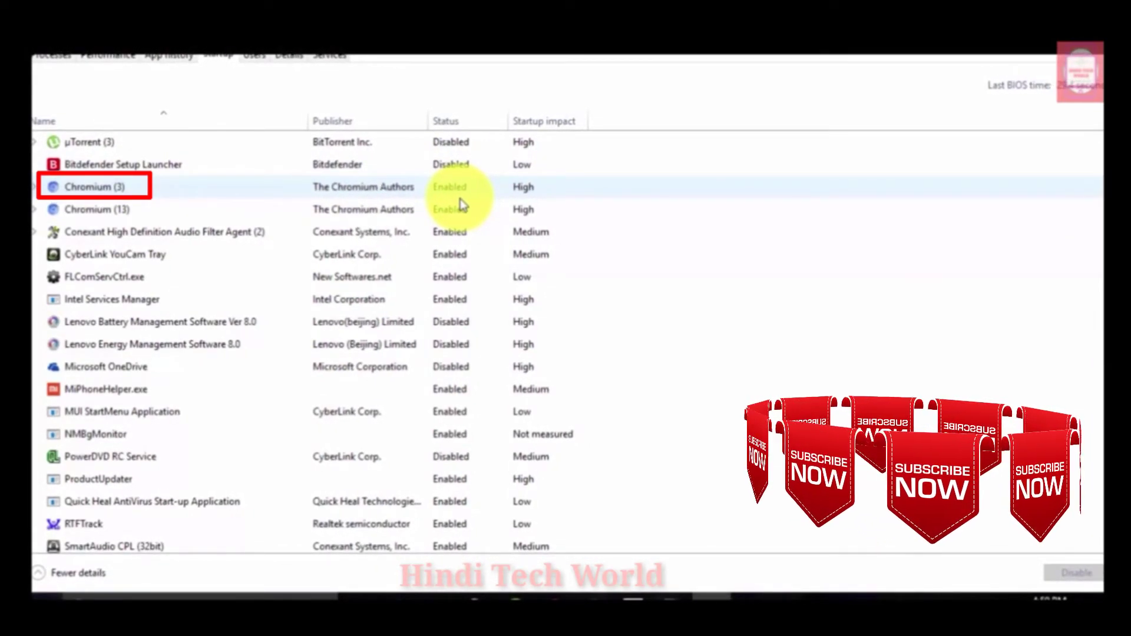
{"action": "left_click", "coordinate": [460, 197]}
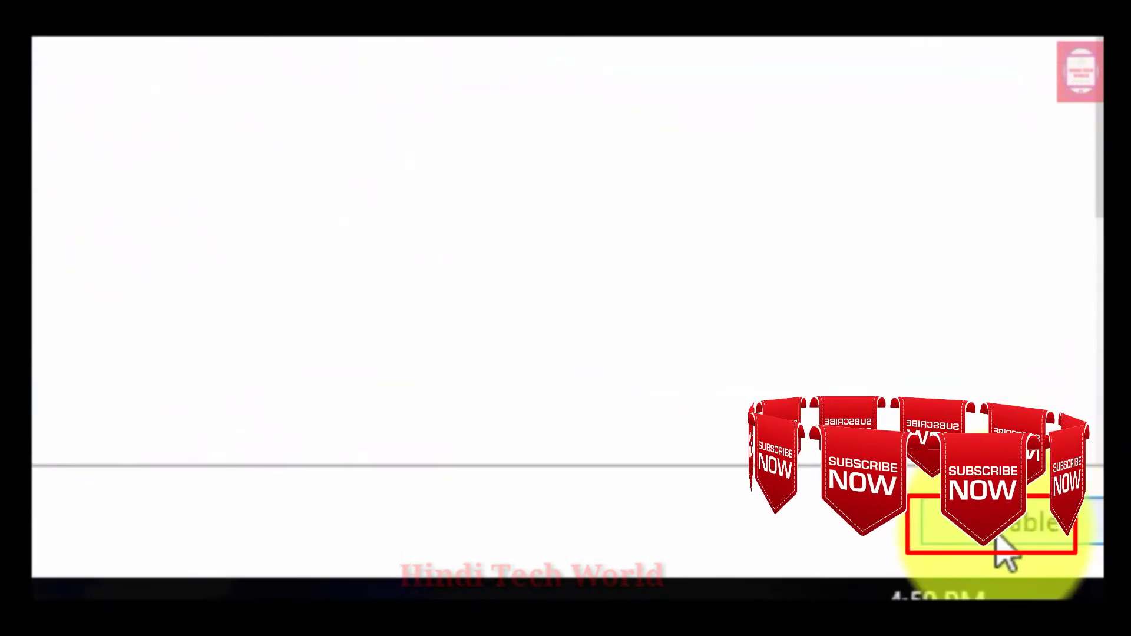
{"action": "left_click", "coordinate": [996, 530]}
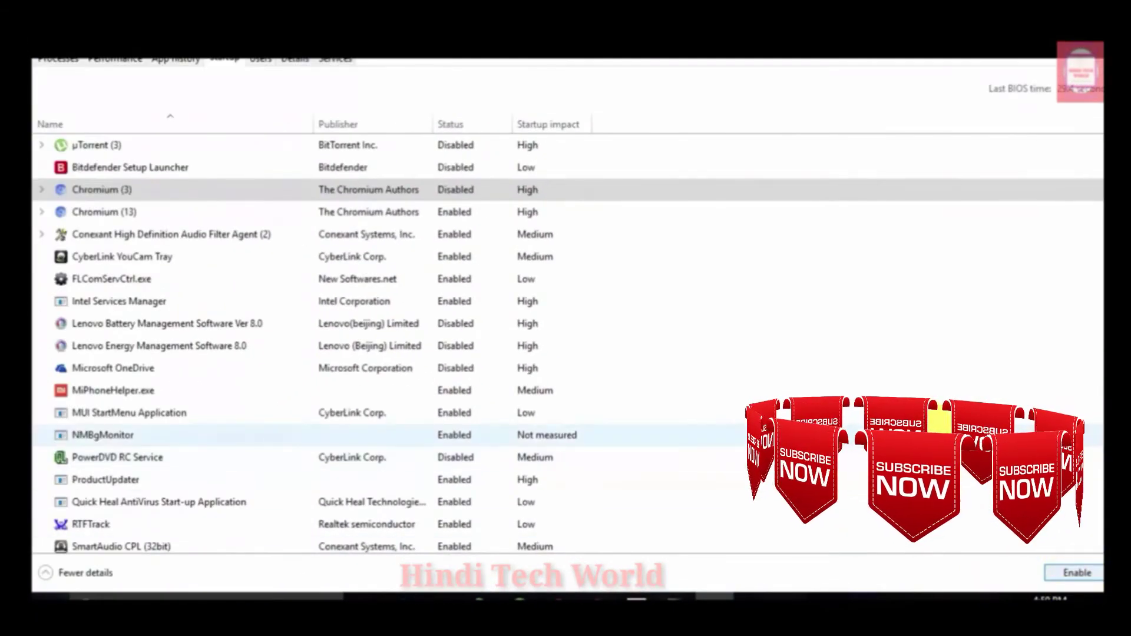
{"action": "left_click", "coordinate": [385, 213]}
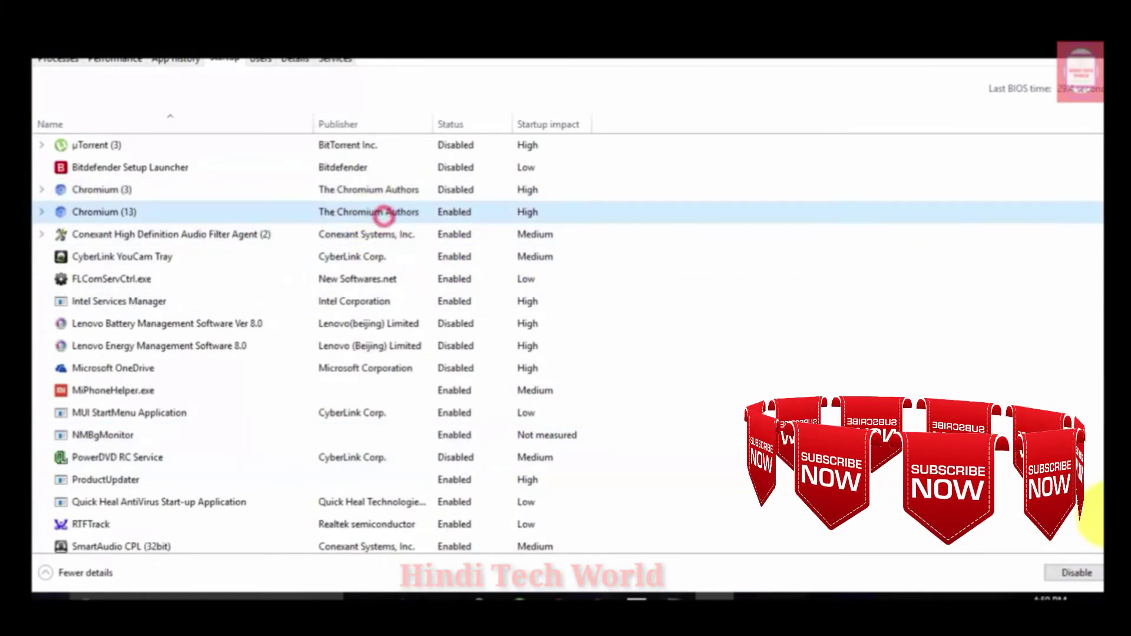
{"action": "left_click", "coordinate": [1070, 575]}
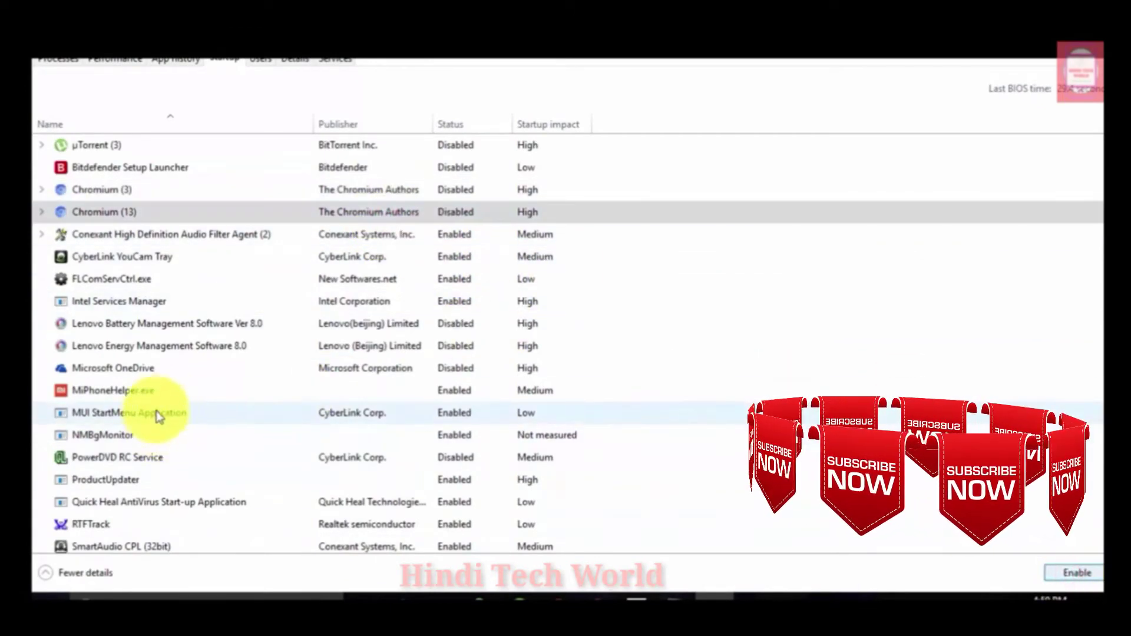
{"action": "left_click", "coordinate": [181, 394]}
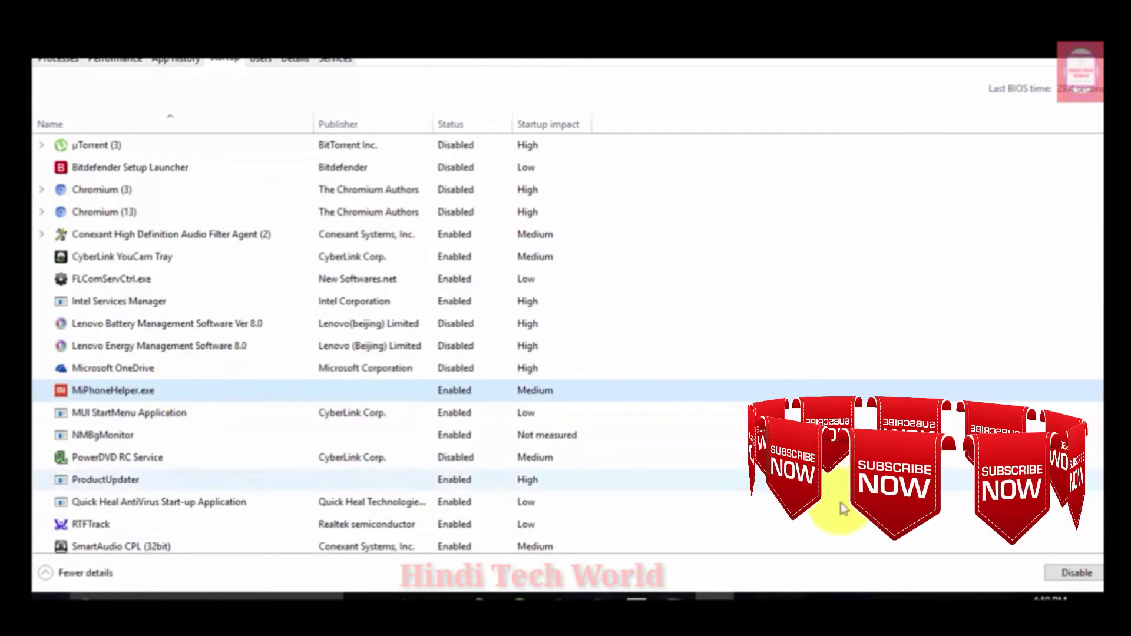
{"action": "left_click", "coordinate": [1066, 572]}
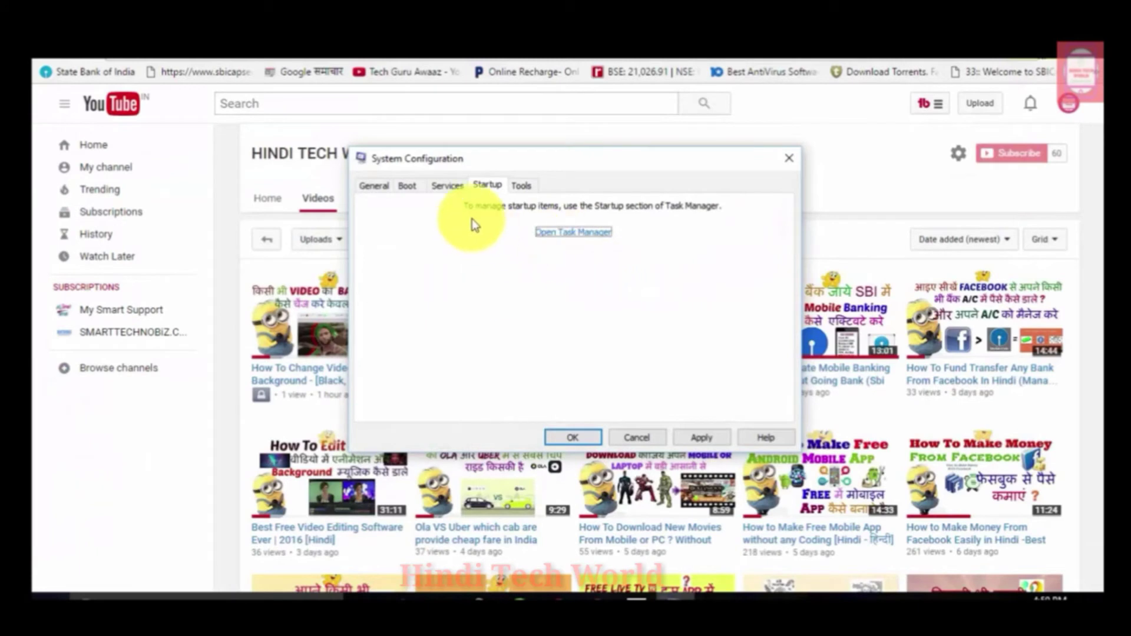
Step: Confirm the System Configuration changes and move the restart prompt out of view without restarting
{"action": "left_click", "coordinate": [583, 440]}
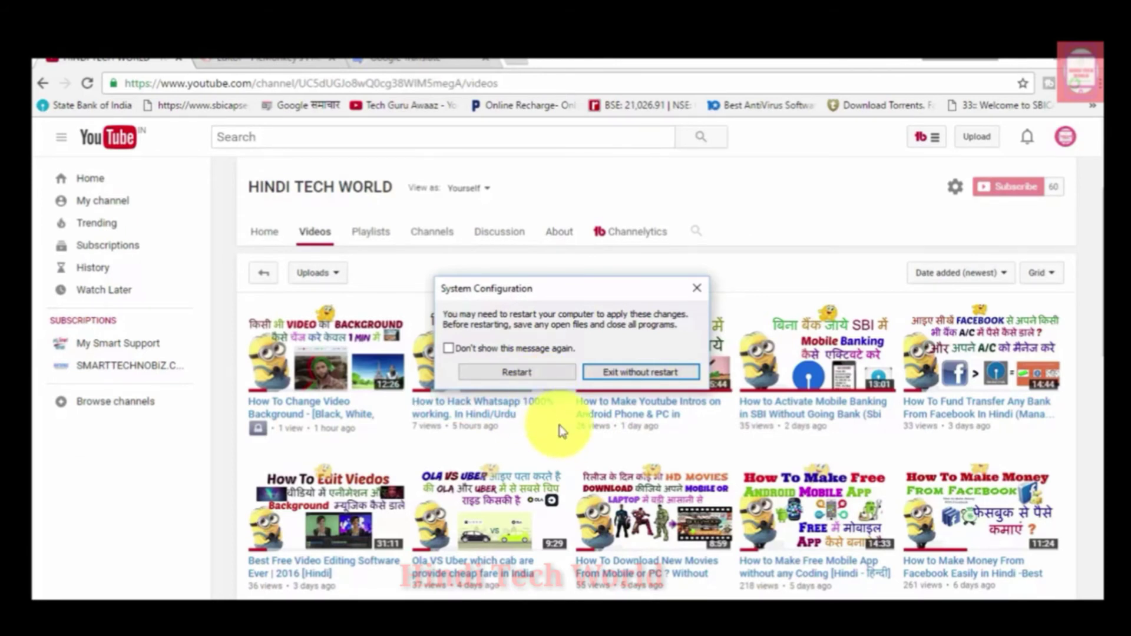
{"action": "left_click_drag", "start_coordinate": [593, 290], "coordinate": [734, 599]}
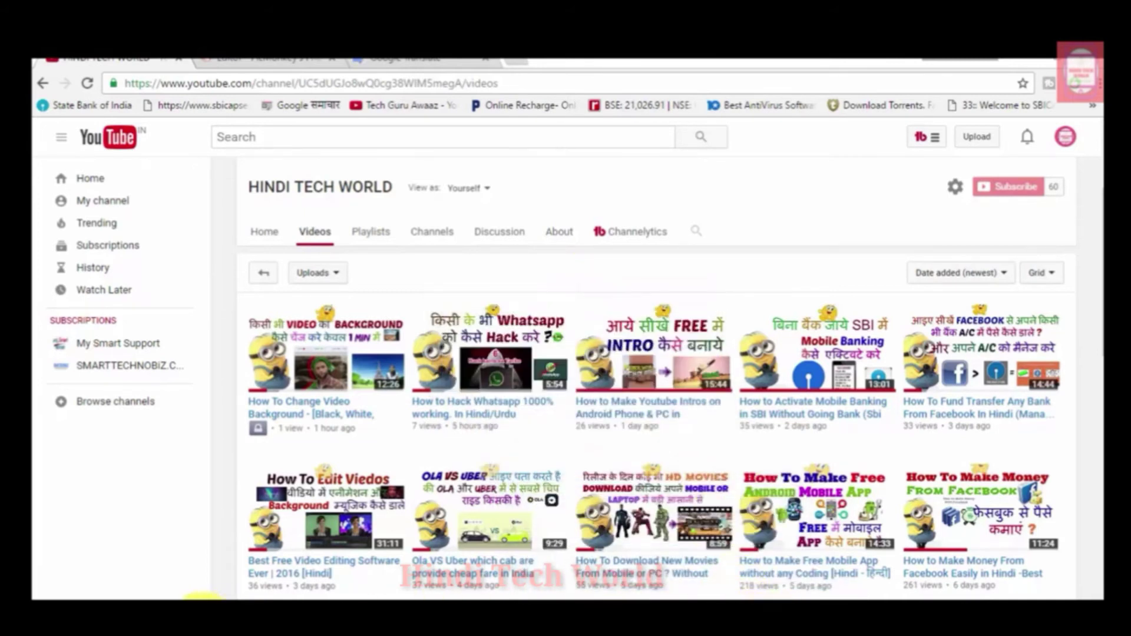